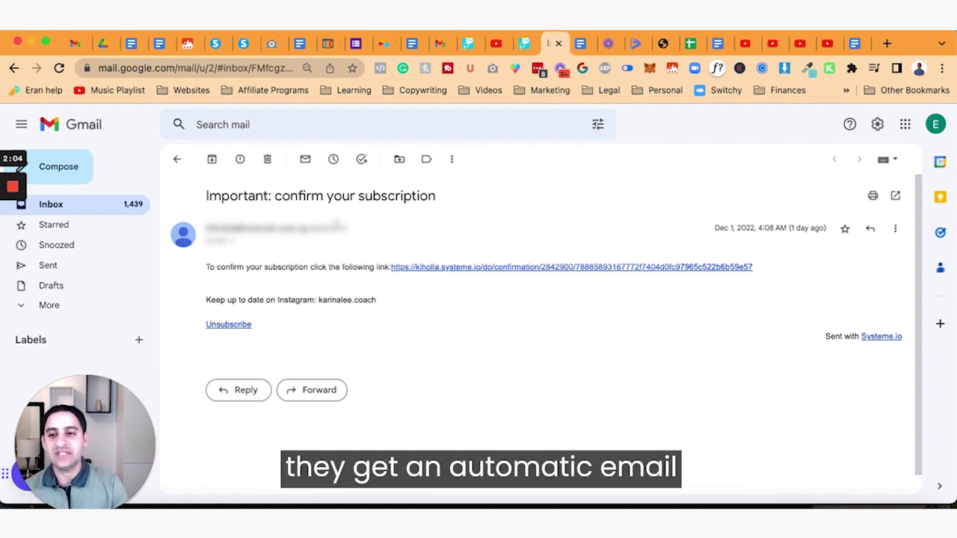
# Highlight the confirmation email's subject in Gmail, then open the systeme.io account menu to reach Mailing settings.
pyautogui.moveTo(207, 195); pyautogui.dragTo(440, 197)
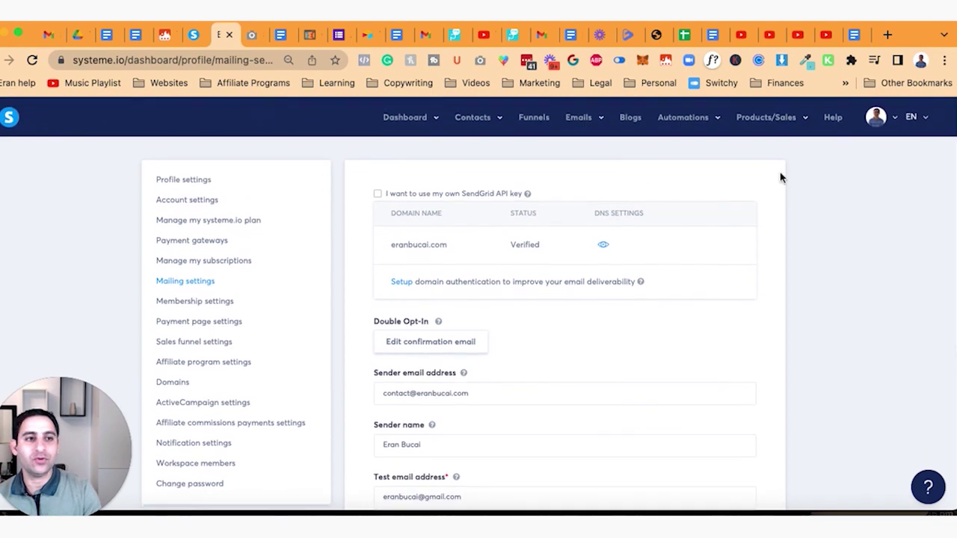
pyautogui.click(893, 119)
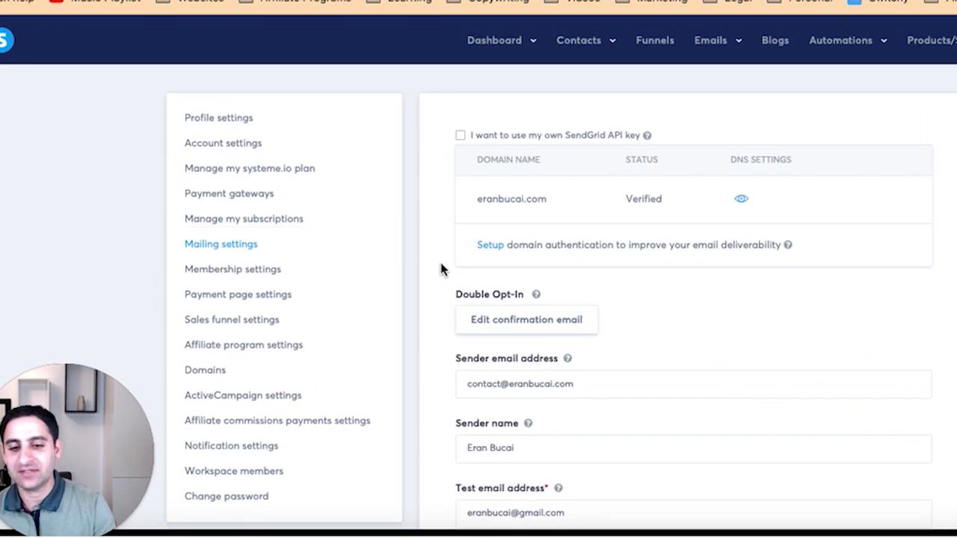
pyautogui.scroll(-2, 367, 298)
pyautogui.scroll(-1, 442, 269)
pyautogui.scroll(2, 459, 154)
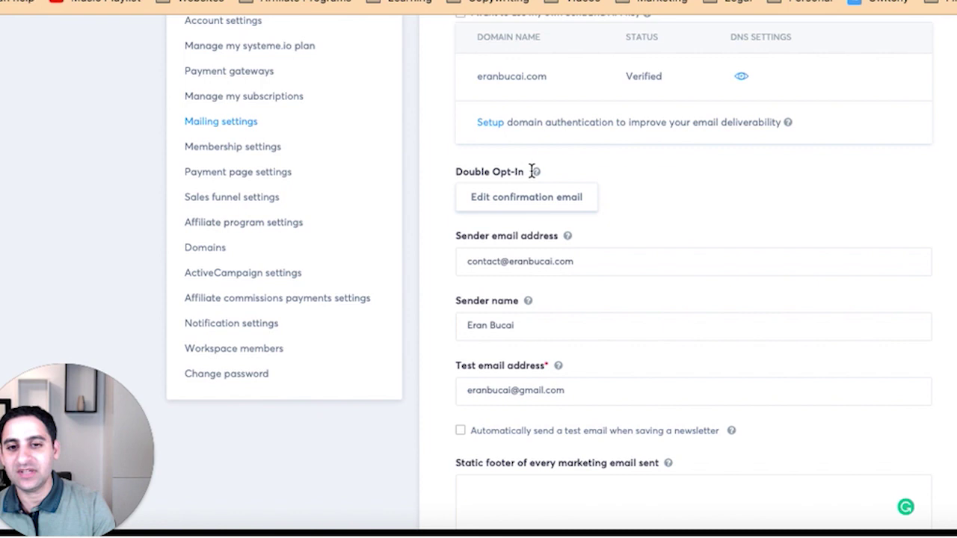
pyautogui.moveTo(537, 177)
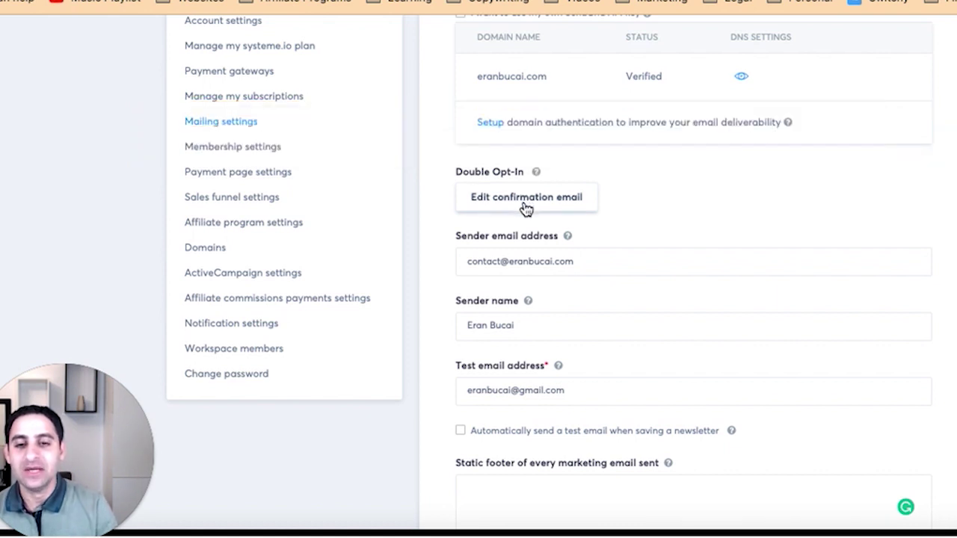
# Open the Double Opt-In confirmation email editor and review its subject, body and Available substitutes.
pyautogui.click(527, 208)
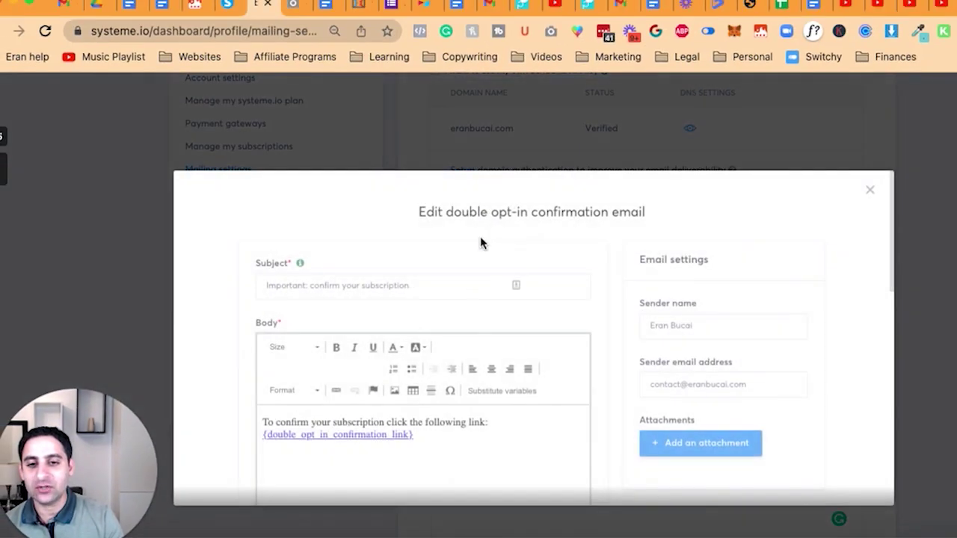
pyautogui.scroll(-2, 399, 419)
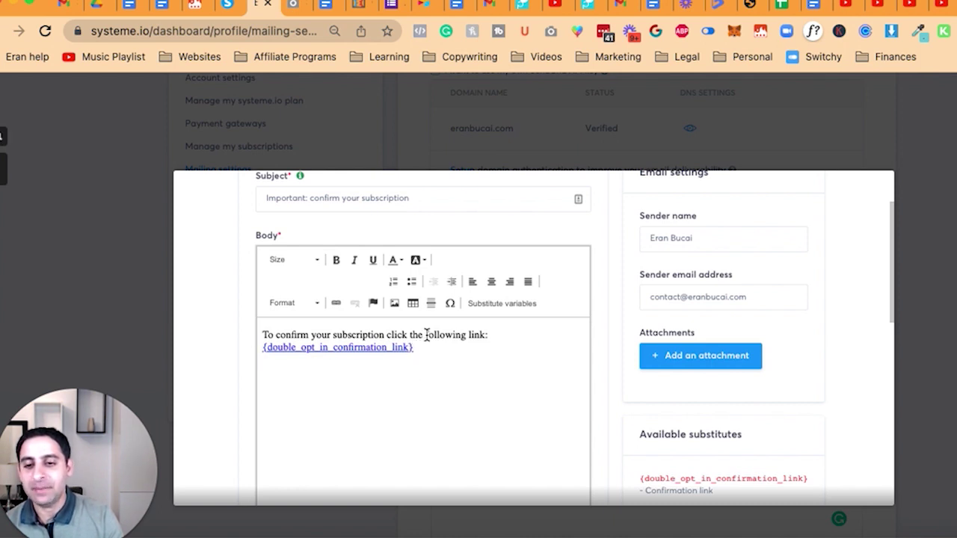
pyautogui.scroll(-1, 403, 240)
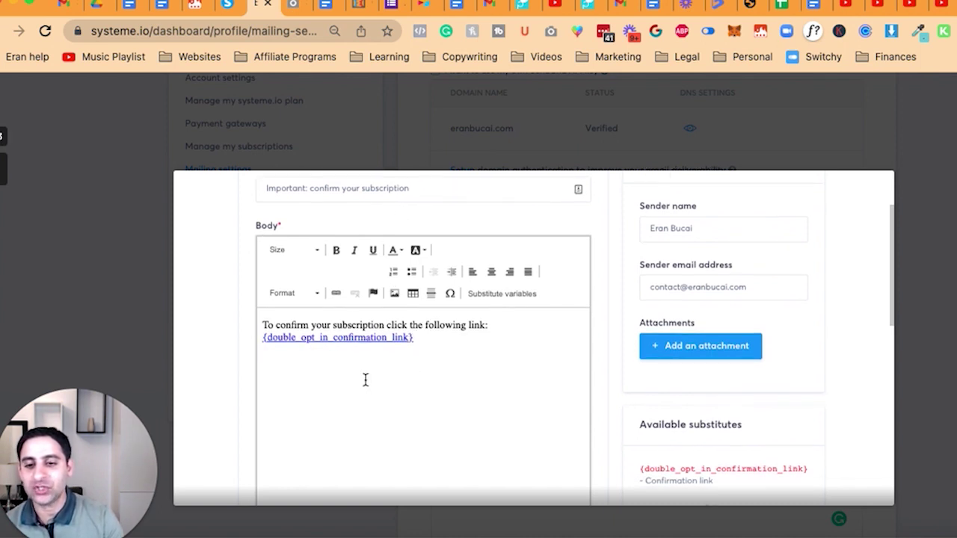
pyautogui.scroll(1, 422, 201)
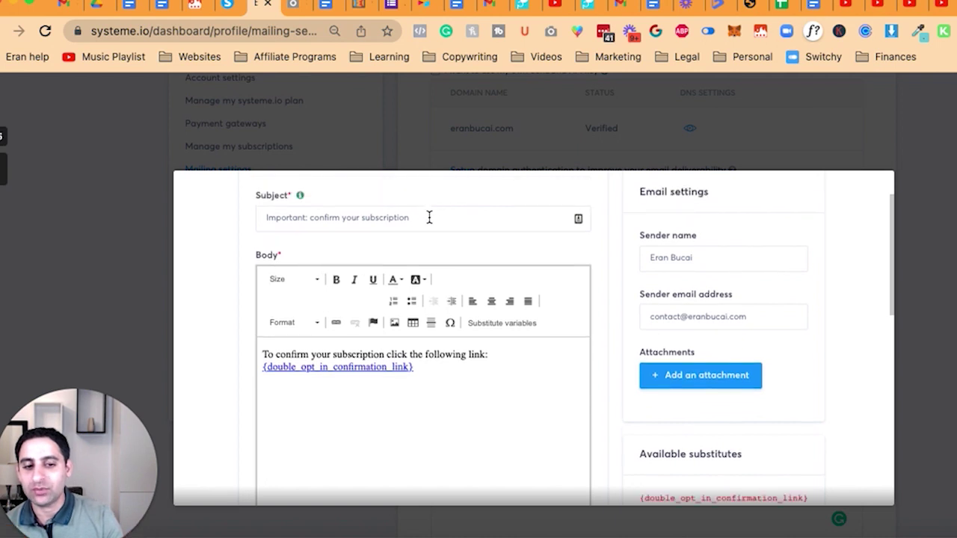
pyautogui.click(429, 216)
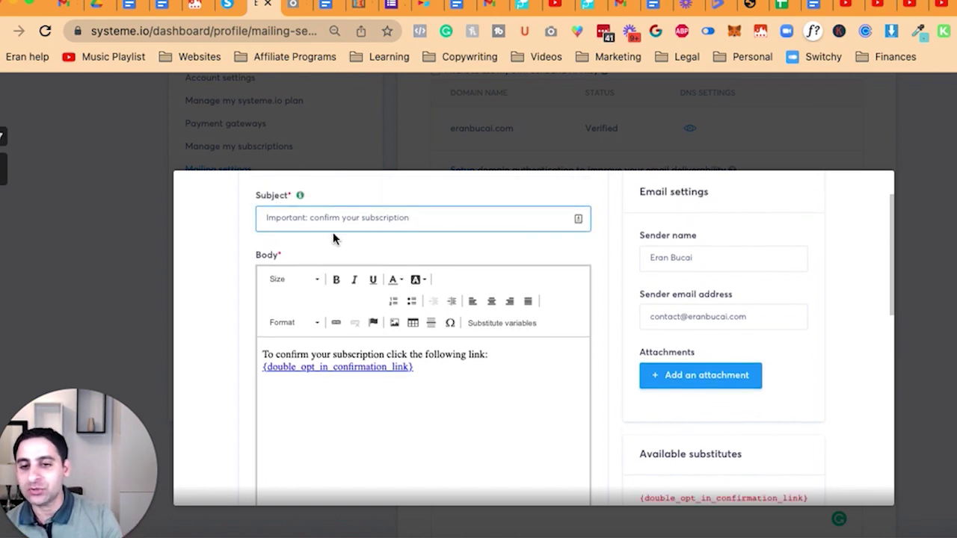
pyautogui.scroll(-3, 553, 340)
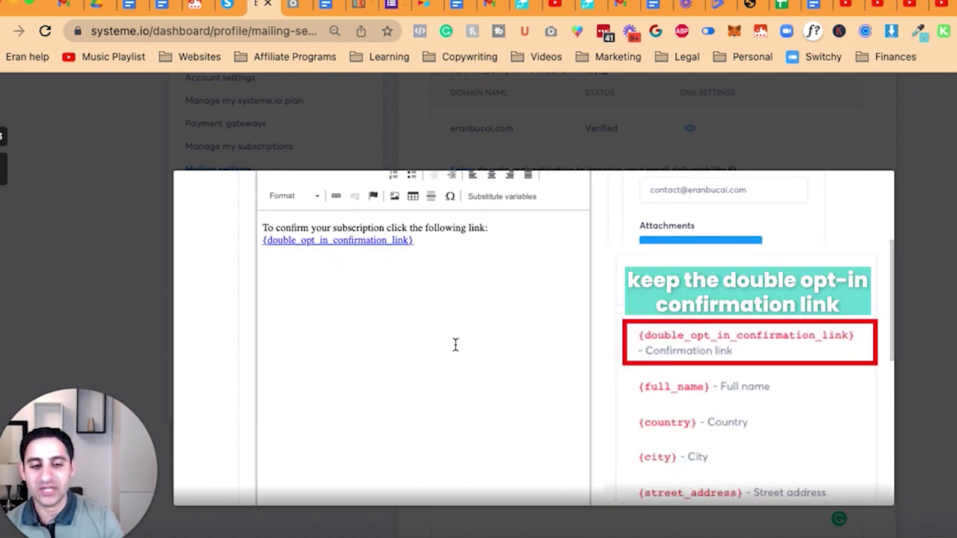
pyautogui.scroll(-4, 549, 391)
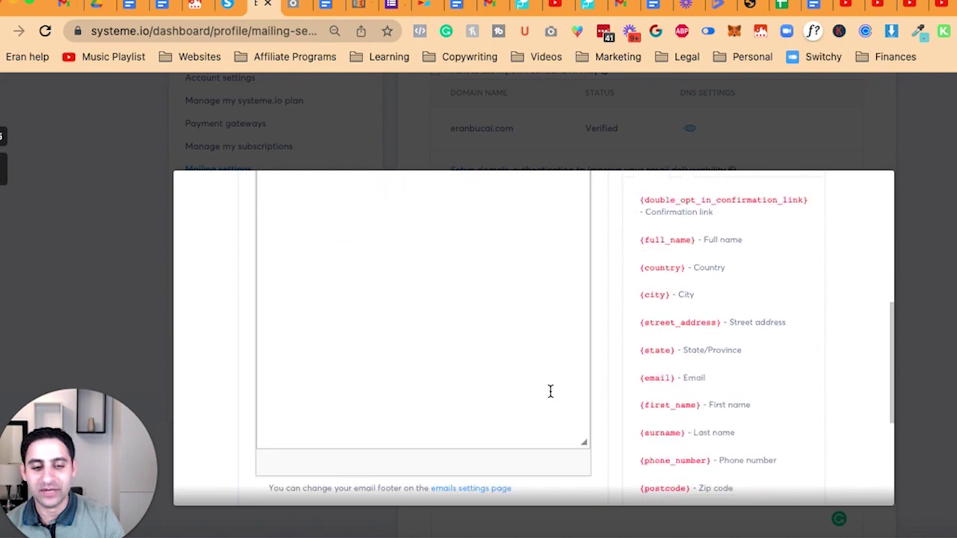
pyautogui.scroll(4, 549, 391)
# Add a new first body line reading 'Hello {first_name}', using the copied substitute.
pyautogui.click(417, 230)
pyautogui.press('Home')
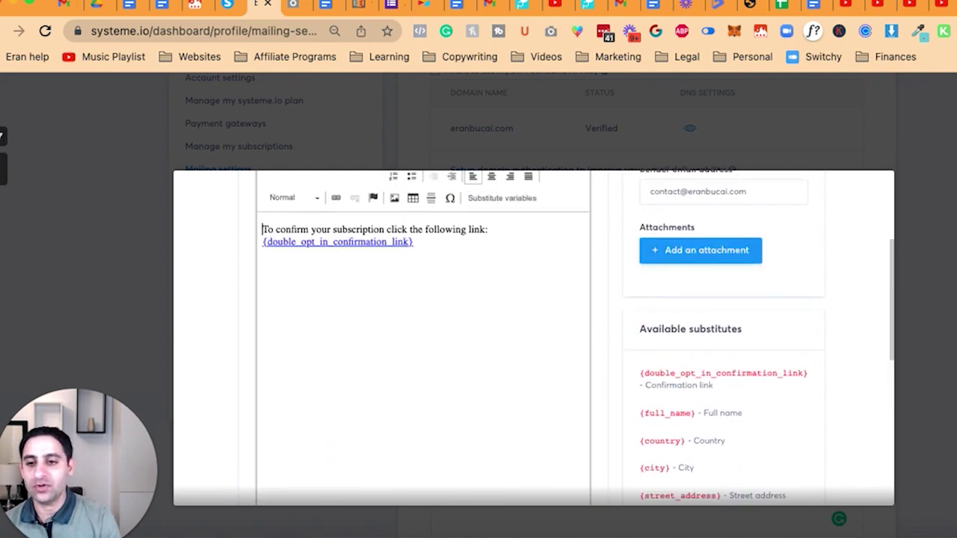
pyautogui.press('Return')
pyautogui.press('Up')
pyautogui.write('He')
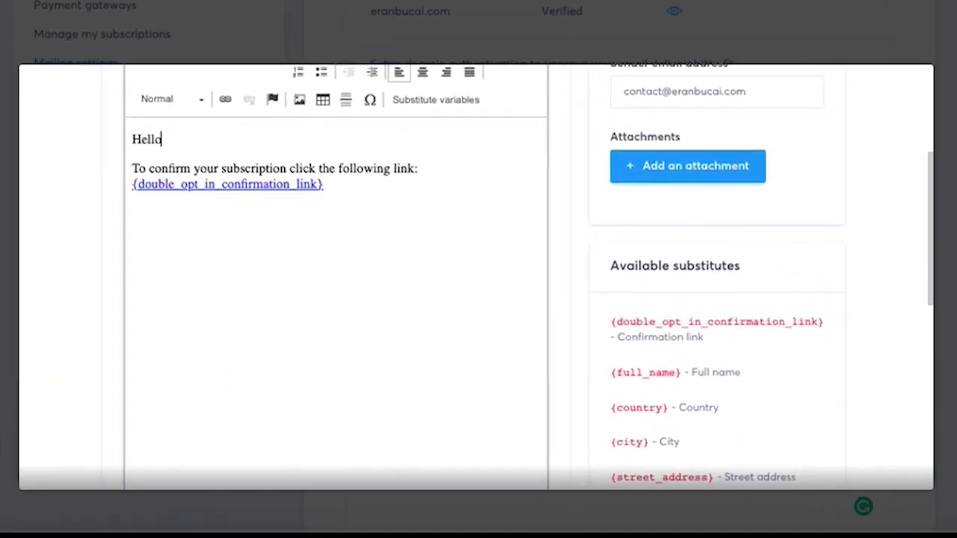
pyautogui.scroll(-3, 623, 404)
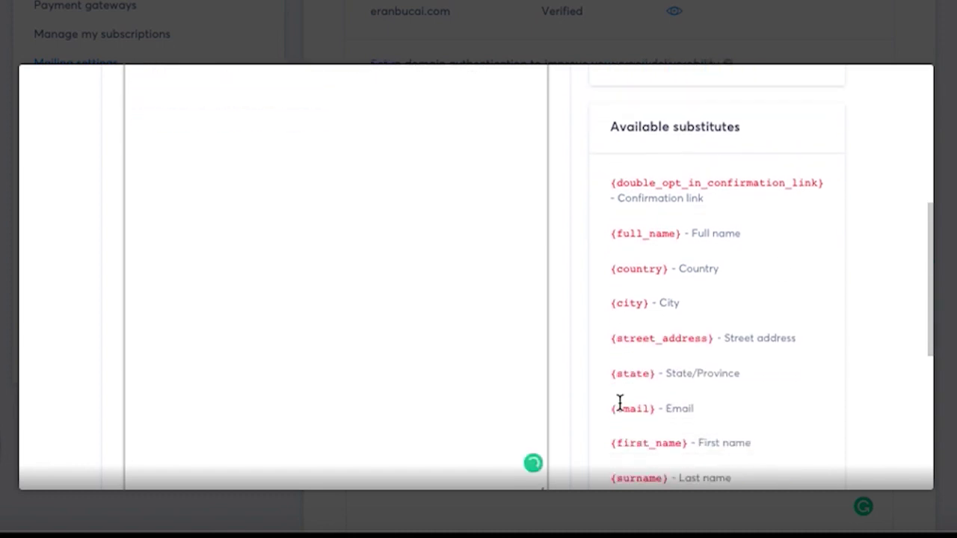
pyautogui.moveTo(607, 416); pyautogui.dragTo(683, 414)
pyautogui.hotkey('ctrl', 'c')
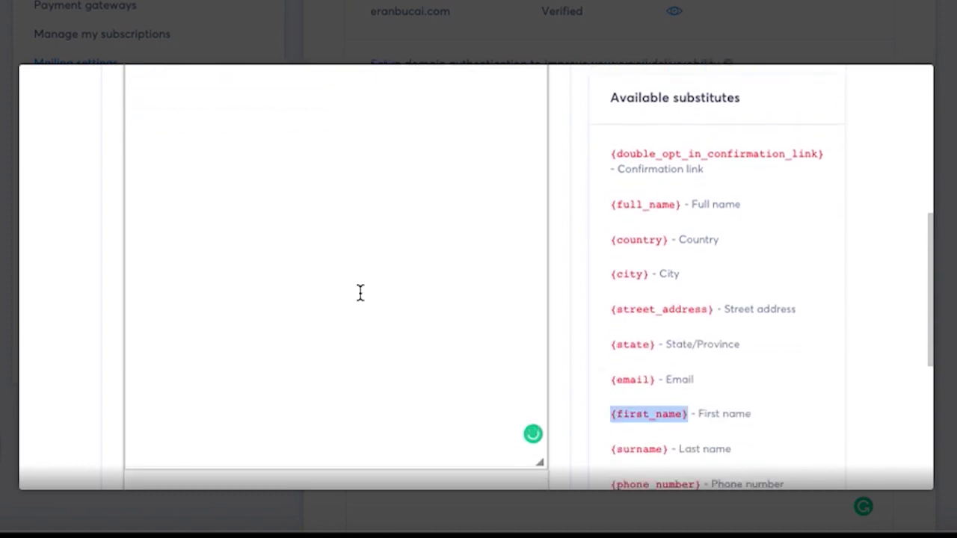
pyautogui.scroll(5, 359, 292)
pyautogui.click(211, 234)
pyautogui.hotkey('ctrl', 'v')
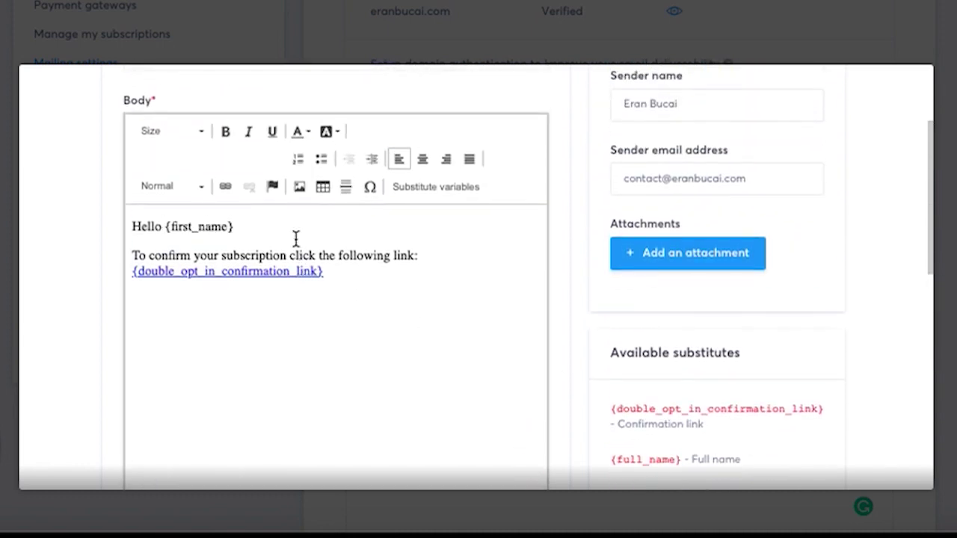
# Below the confirmation link, add 'Only once you do so, you will actually be subscribed…' plus a sender signature.
pyautogui.click(370, 283)
pyautogui.press('Return')
pyautogui.write('Only once you do so, you will actually be subscribed and start receiving awesome value from me on a regular basis.')
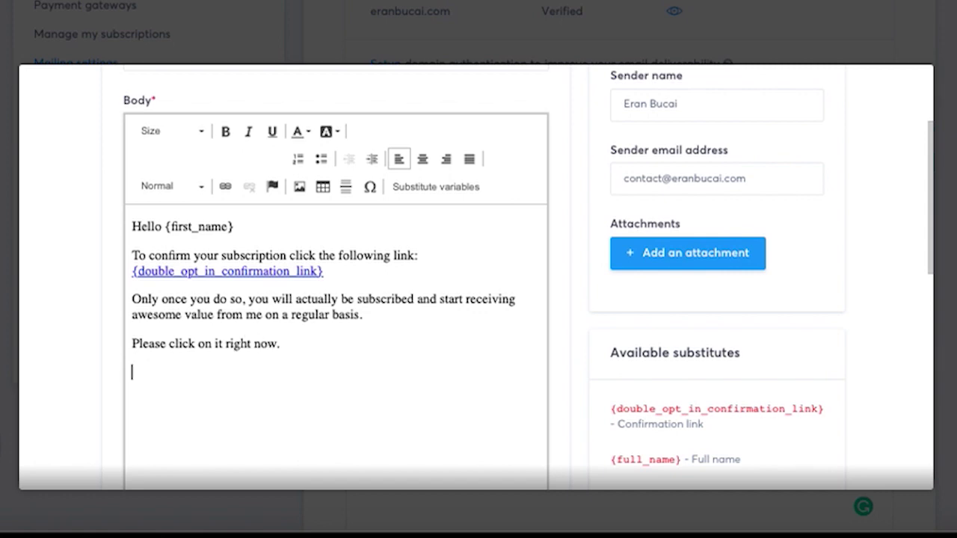
pyautogui.write('Eran Bucai')
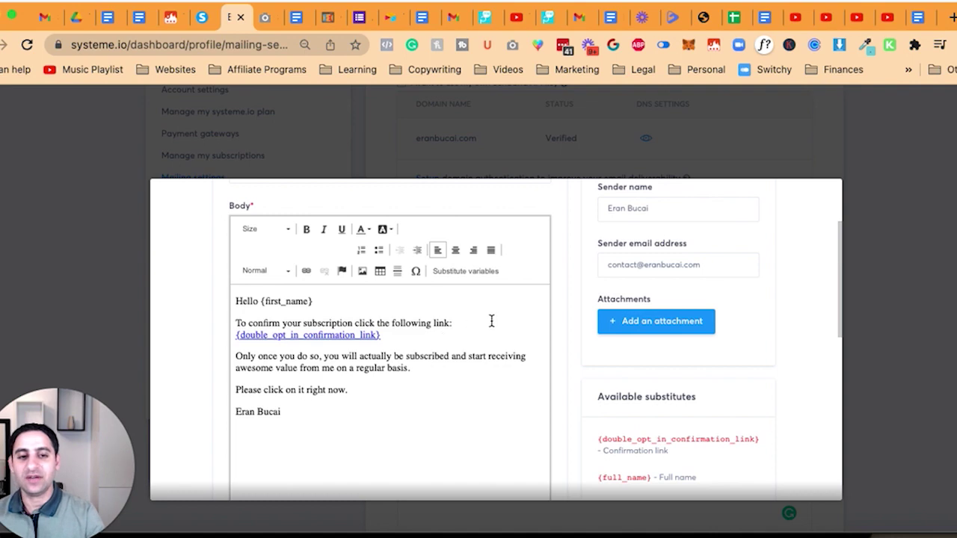
# Put a red emoji at both the end and the start of the email subject.
pyautogui.scroll(-10, 566, 326)
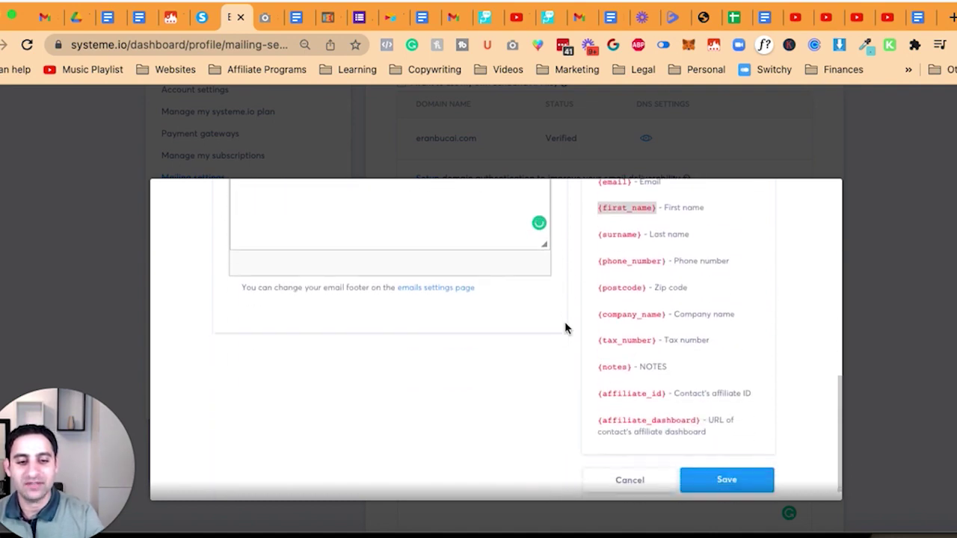
pyautogui.scroll(10, 335, 255)
pyautogui.click(403, 291)
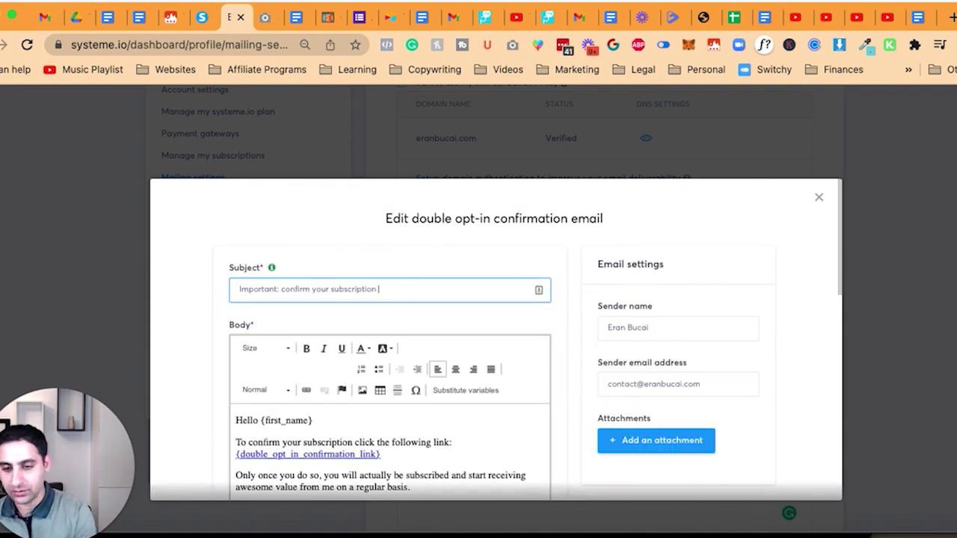
pyautogui.press('ctrl+super+space')
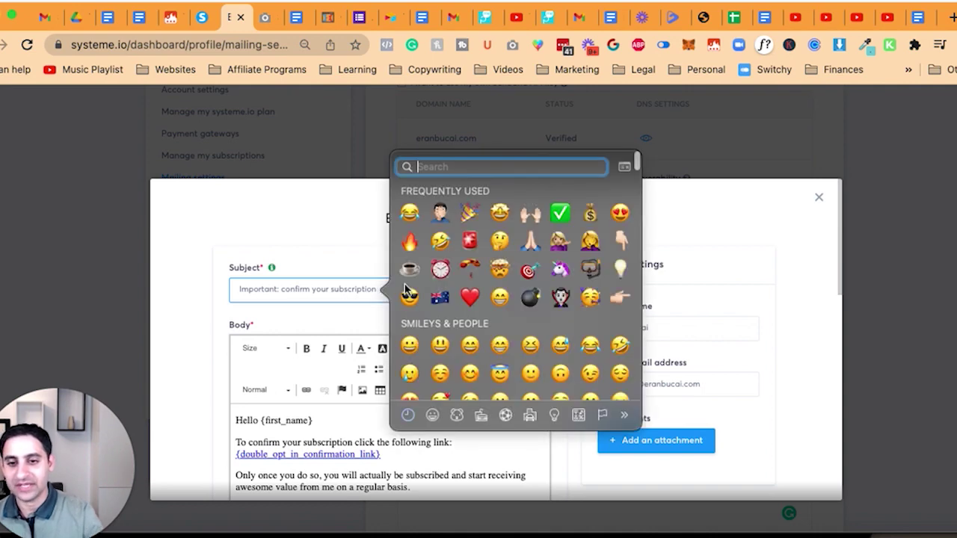
pyautogui.click(469, 241)
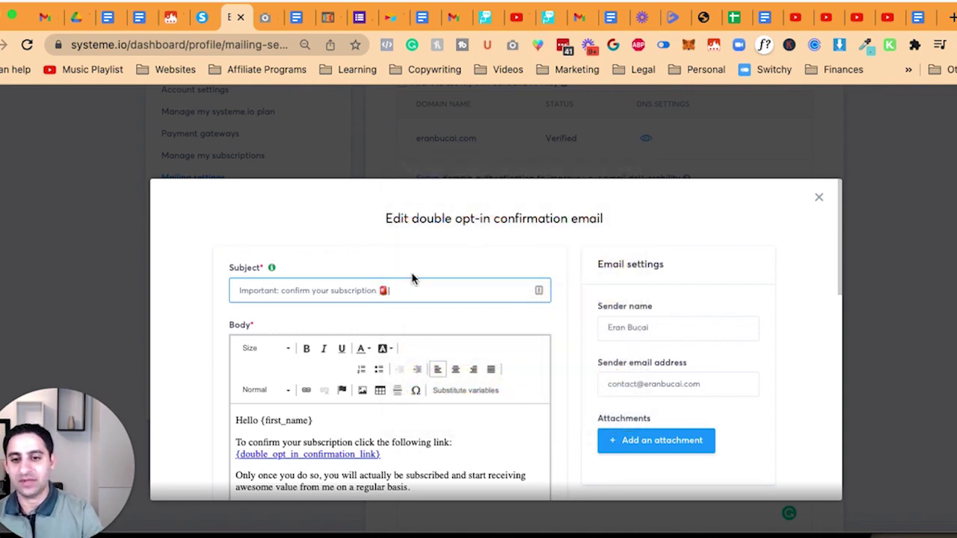
pyautogui.press('super+c')
pyautogui.press('super+Left')
pyautogui.press('super+v')
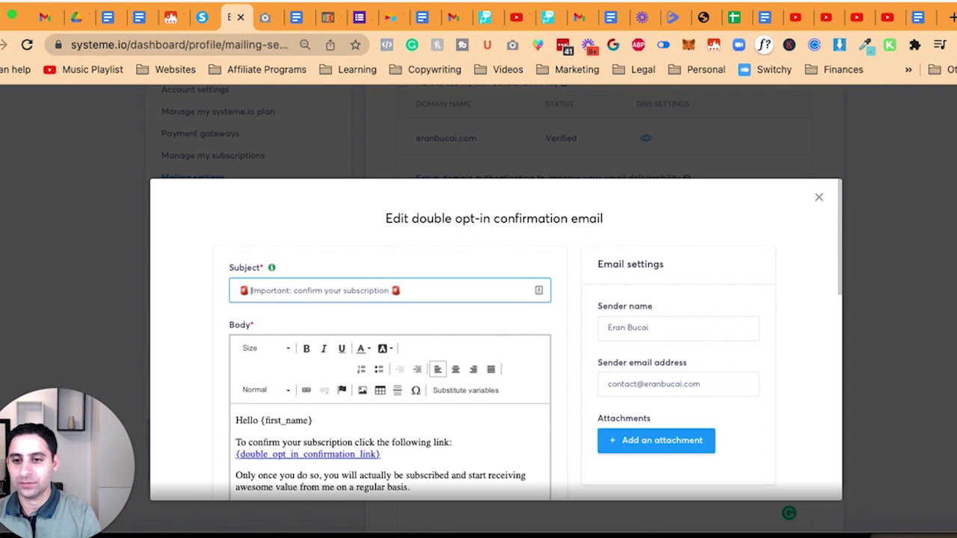
# Save the confirmation email and go to the Funnels list.
pyautogui.scroll(-10, 574, 329)
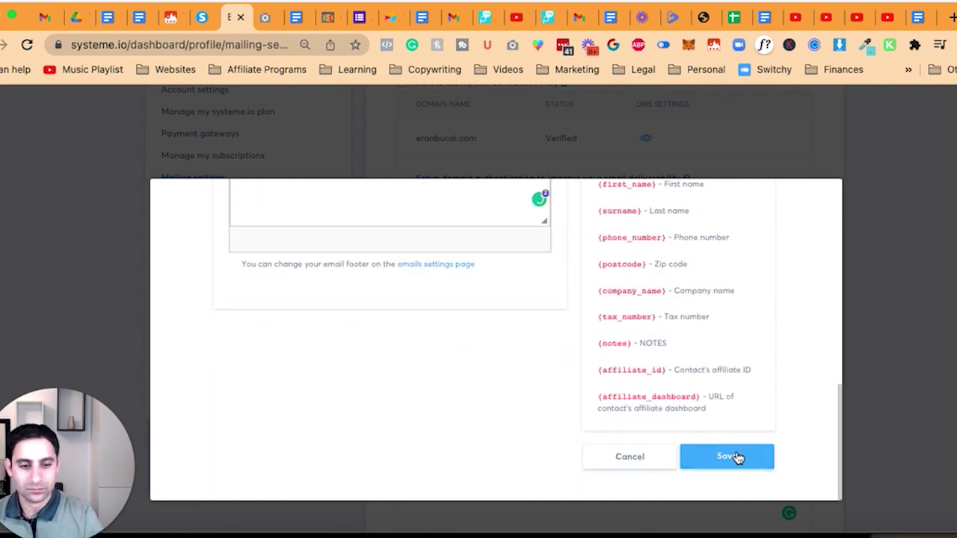
pyautogui.click(735, 456)
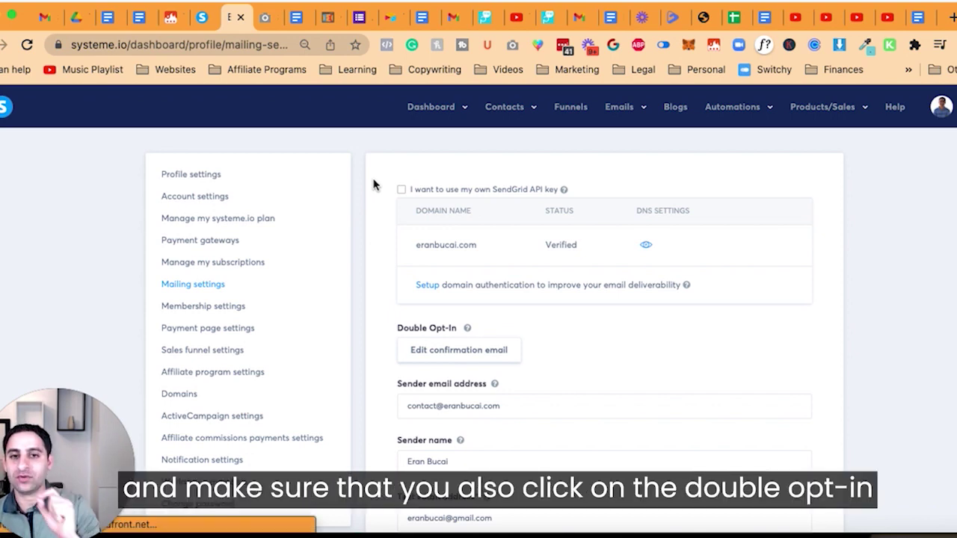
pyautogui.click(576, 112)
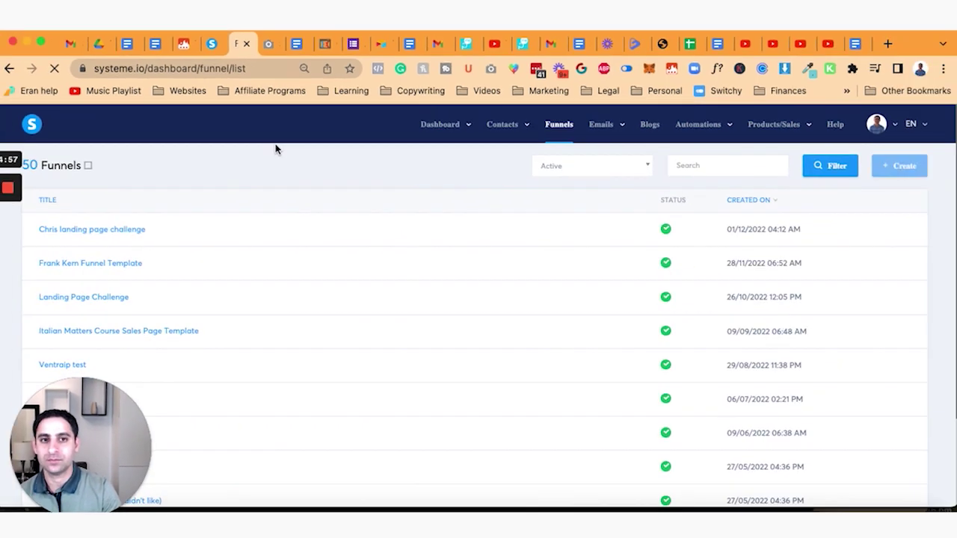
# Select the Squeeze page step of the Landing Page Challenge funnel and edit it.
pyautogui.scroll(-1, 161, 235)
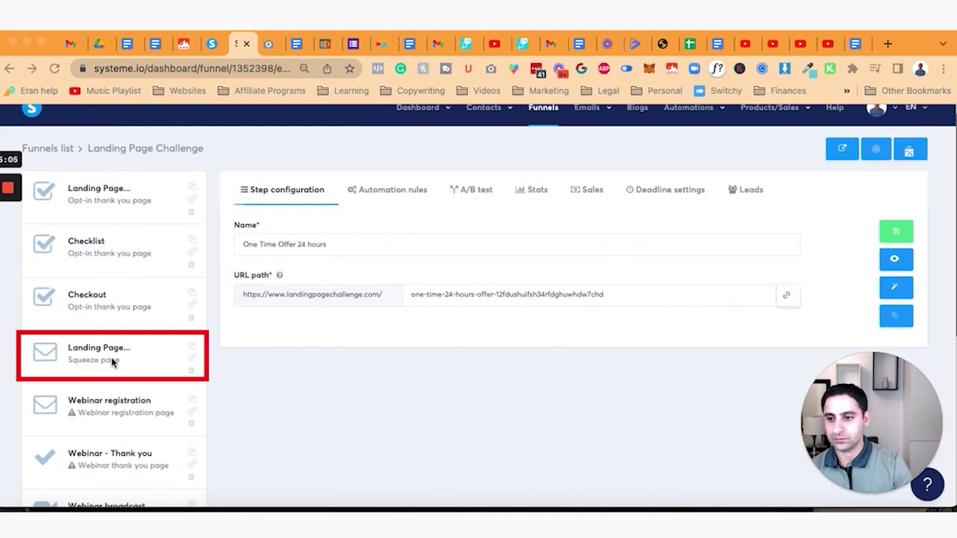
pyautogui.click(111, 365)
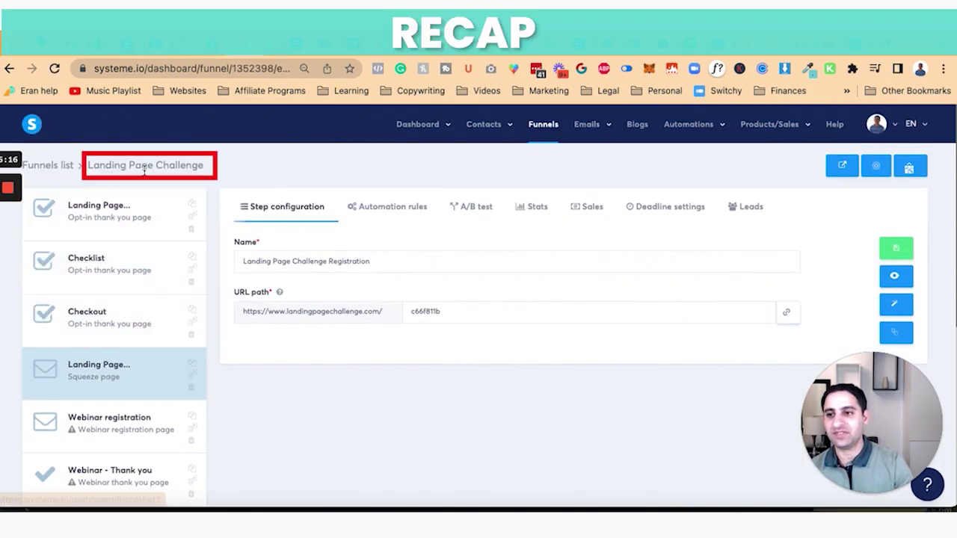
pyautogui.moveTo(90, 165); pyautogui.dragTo(202, 166)
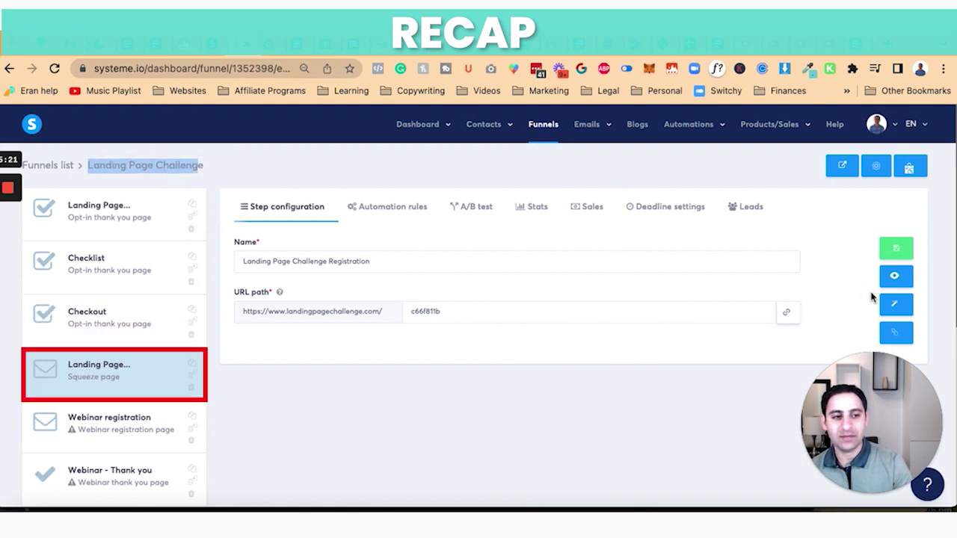
pyautogui.click(895, 303)
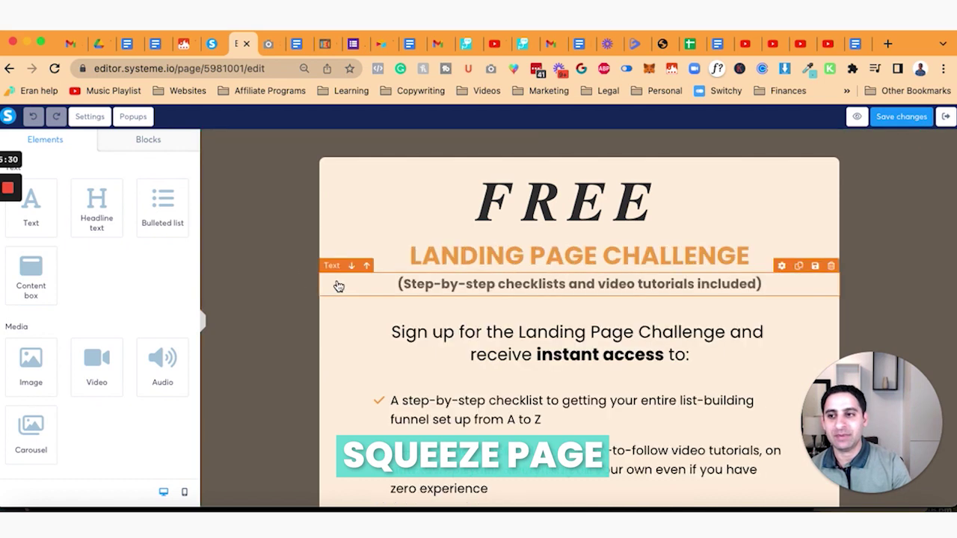
# Scroll down and open the Get Instant Access button's settings.
pyautogui.scroll(-3, 385, 295)
pyautogui.scroll(-2, 387, 296)
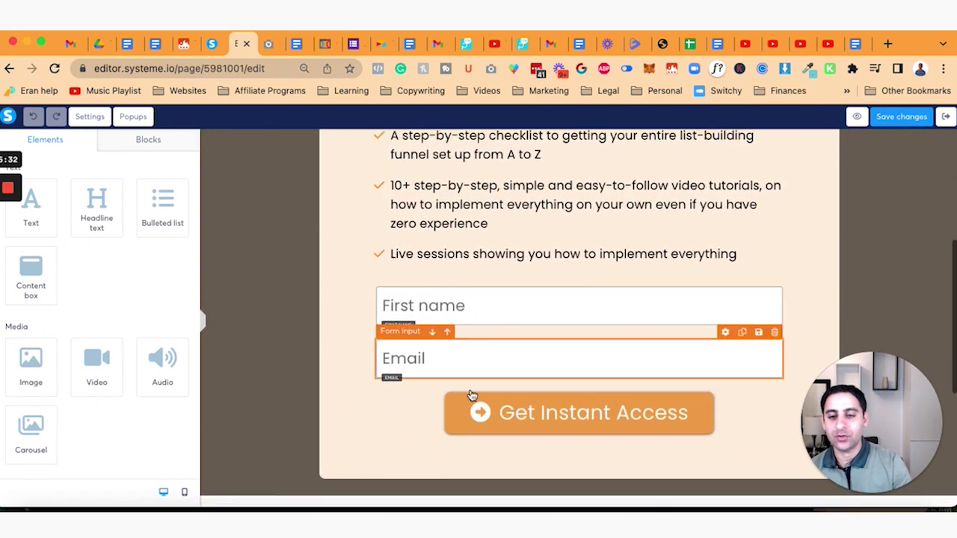
pyautogui.click(509, 415)
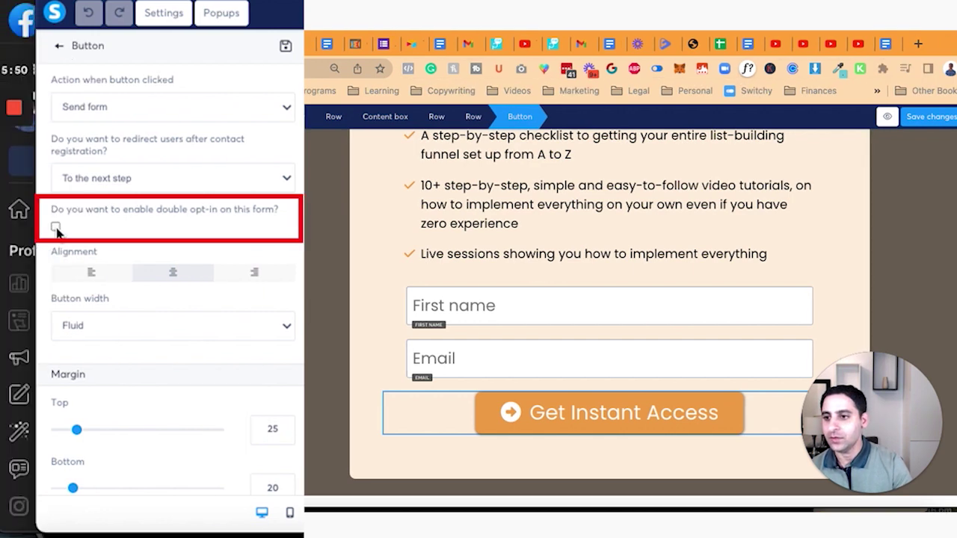
# Enable double opt-in on the Get Instant Access form and save, then disable it and save again.
pyautogui.click(17, 228)
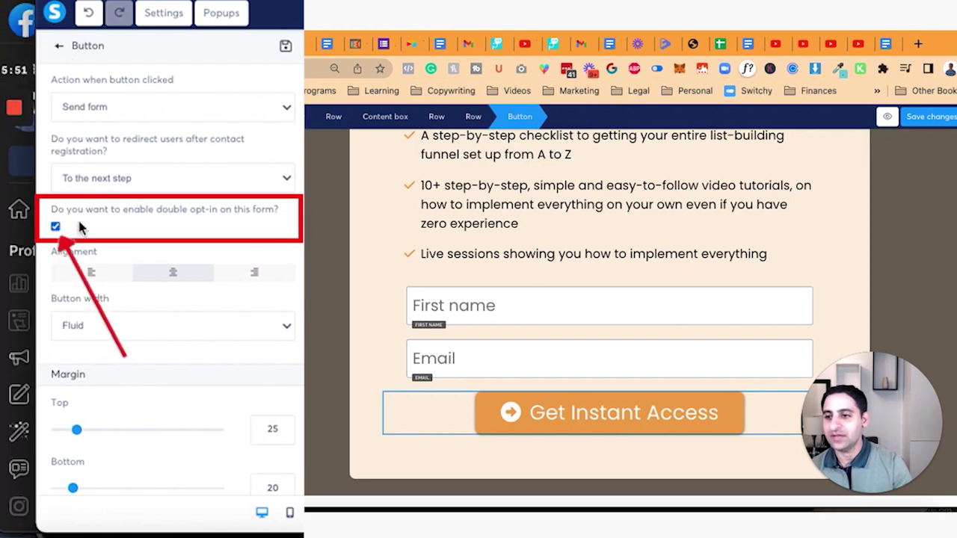
pyautogui.click(914, 116)
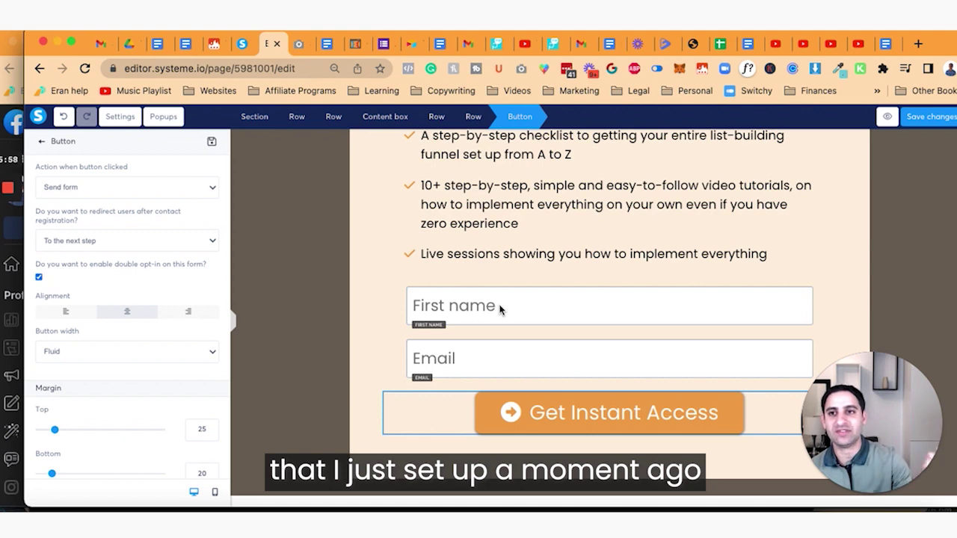
pyautogui.click(38, 278)
pyautogui.click(927, 124)
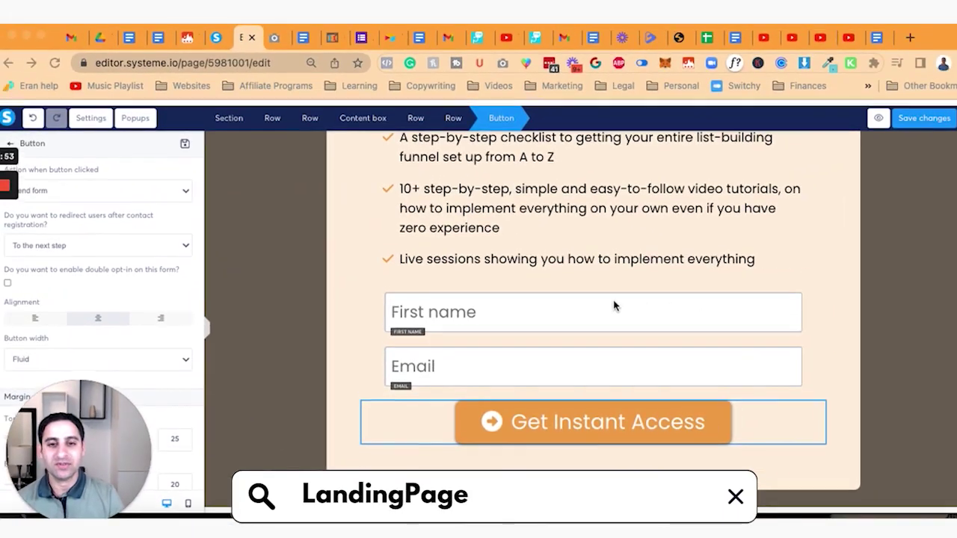
pyautogui.press('Escape')
pyautogui.scroll(4, 631, 254)
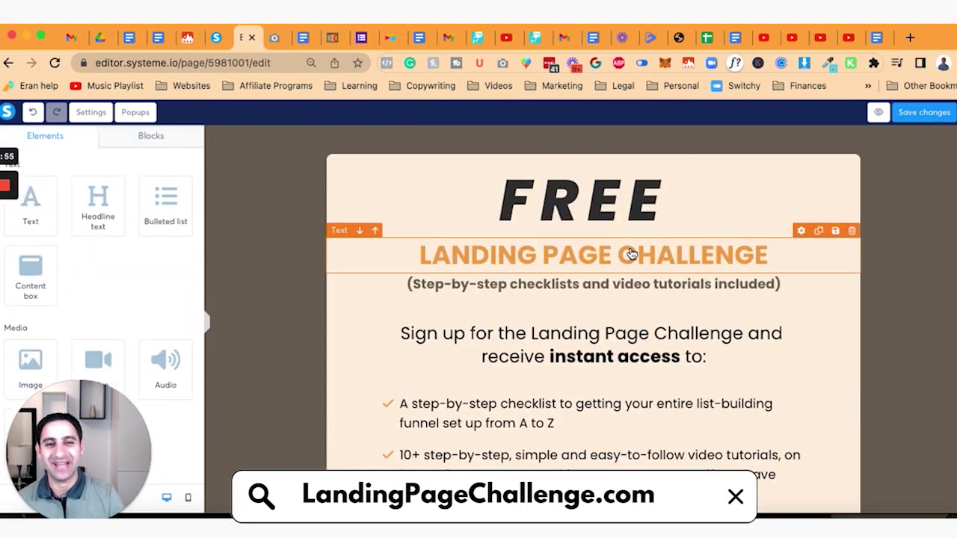